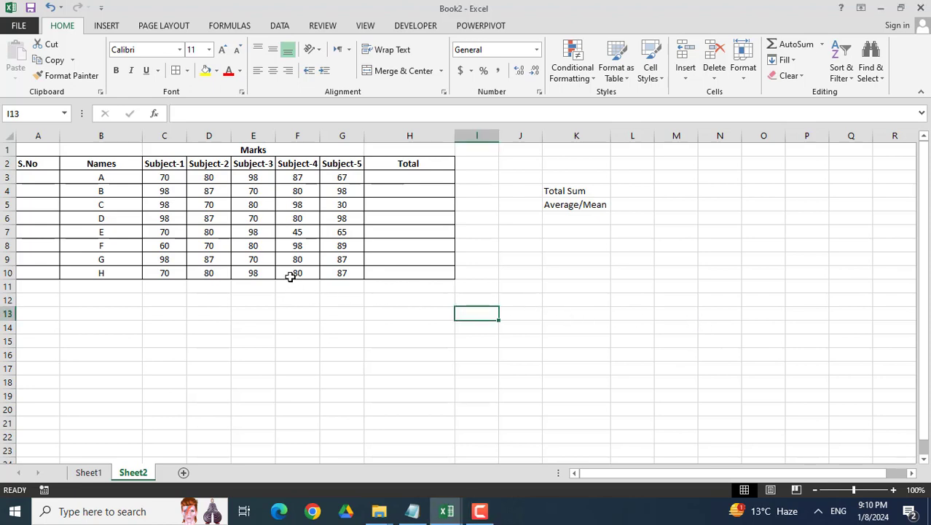
Fill the S.No cells A3:A10 with a 1 to 8 series for students A–H
{"action": "left_click", "coordinate": [120, 177]}
{"action": "left_click_drag", "start_coordinate": [120, 193], "coordinate": [114, 267]}
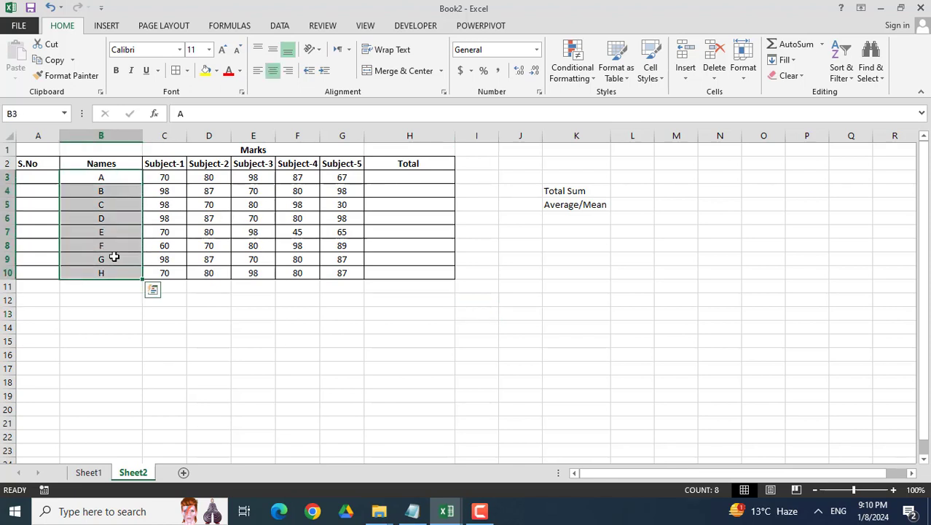
{"action": "left_click", "coordinate": [120, 177]}
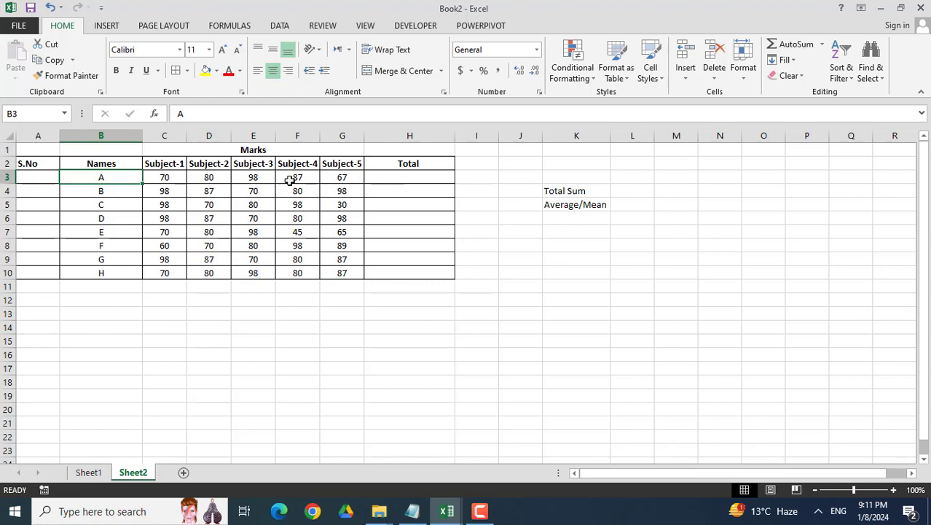
{"action": "left_click", "coordinate": [55, 179]}
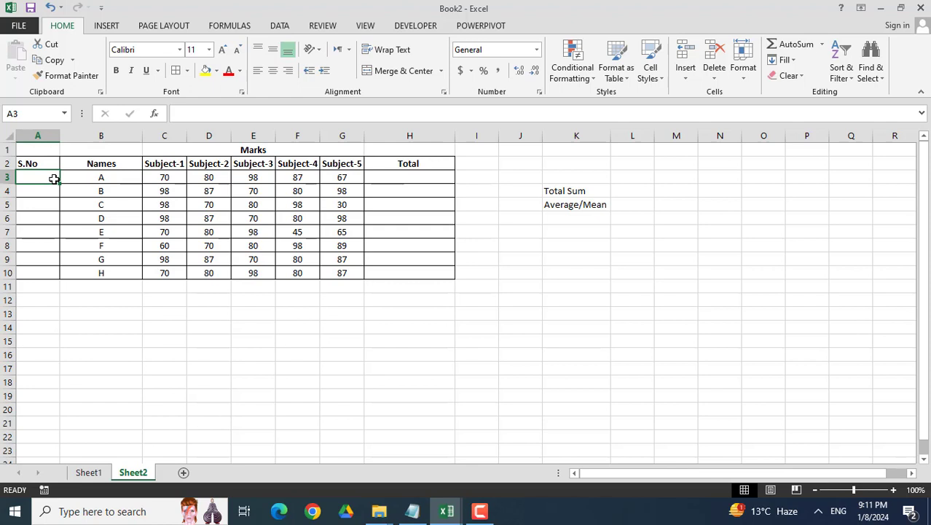
{"action": "type", "text": "1"}
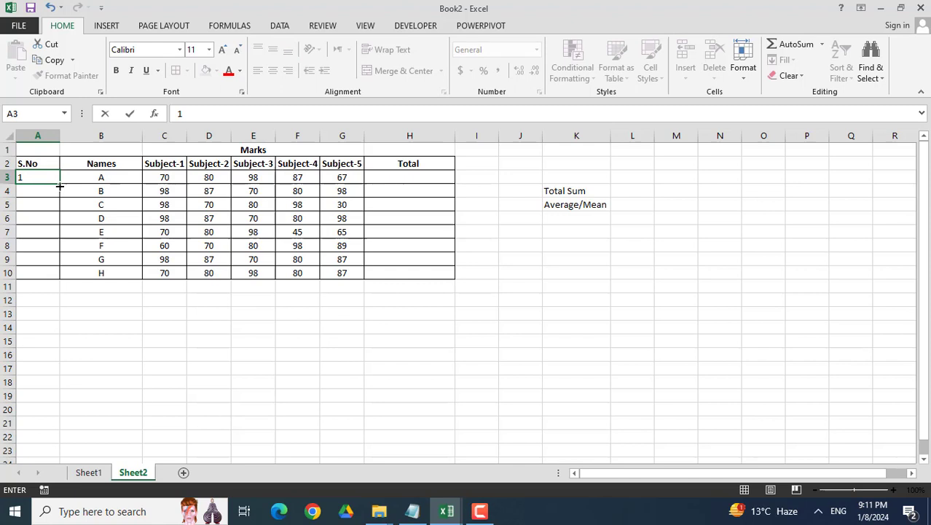
{"action": "left_click_drag", "start_coordinate": [59, 187], "coordinate": [60, 285]}
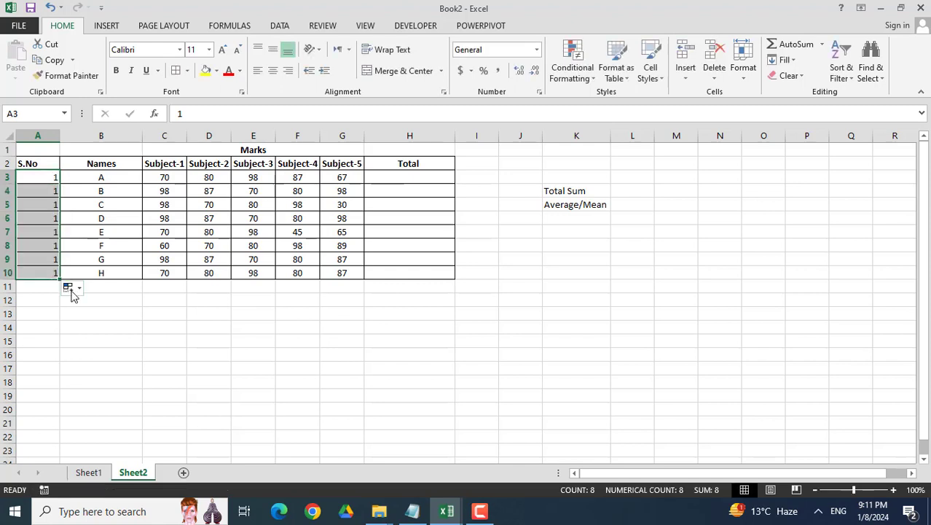
{"action": "left_click", "coordinate": [73, 290]}
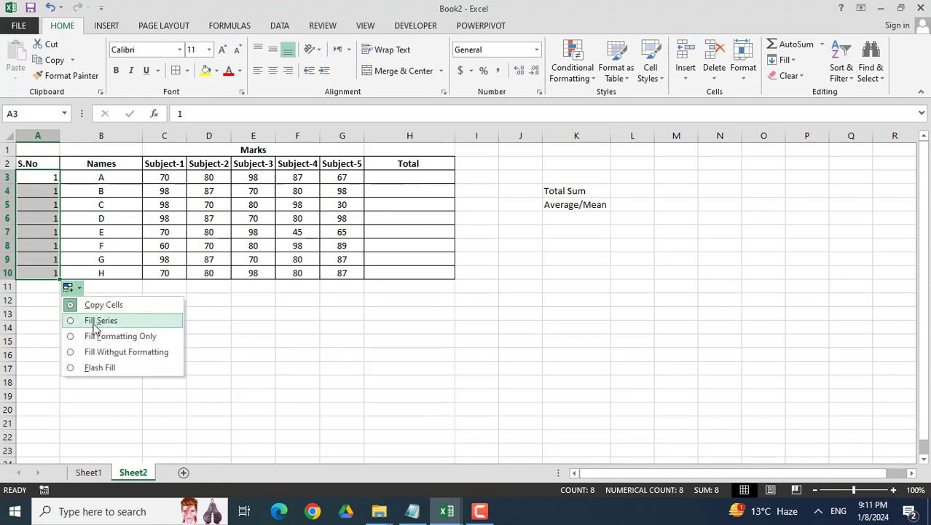
{"action": "left_click", "coordinate": [95, 320]}
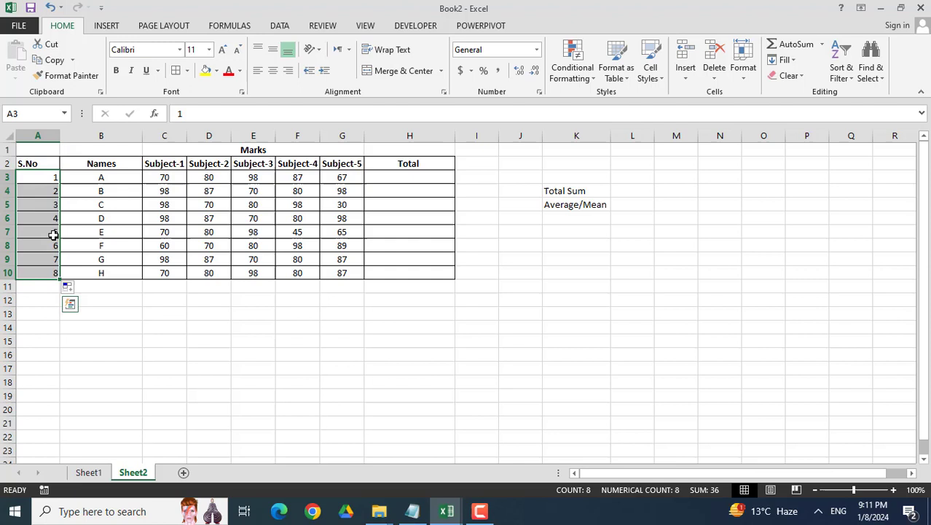
Centre the S.No numbers 1 to 8
{"action": "key", "text": "alt+h"}
{"action": "key", "text": "a"}
{"action": "key", "text": "c"}
{"action": "key", "text": "Right"}
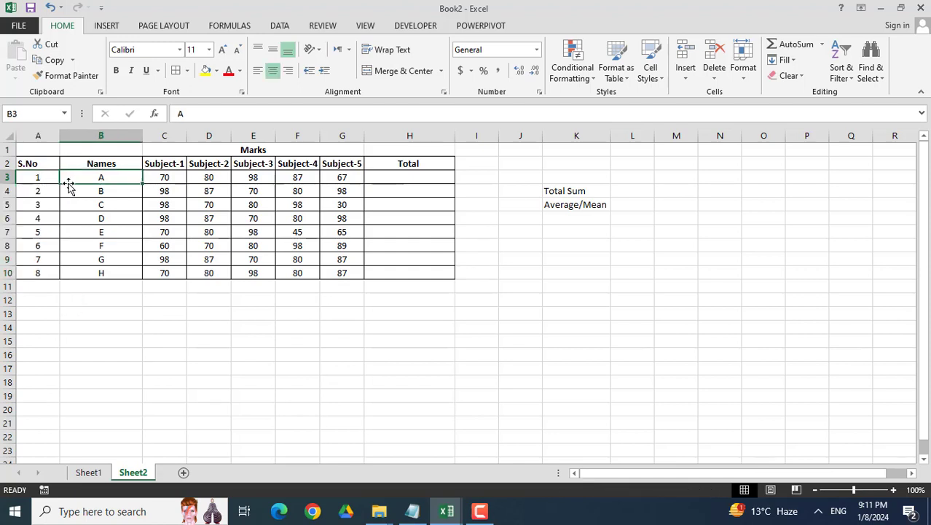
Enter =SUM(C3:G3) in H3 so student A's Total shows 402
{"action": "left_click", "coordinate": [166, 179]}
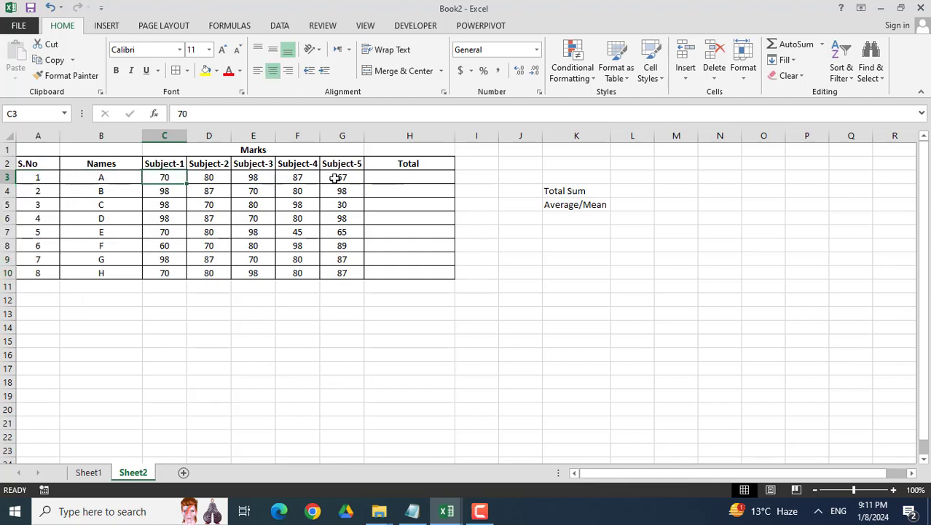
{"action": "left_click", "coordinate": [375, 177]}
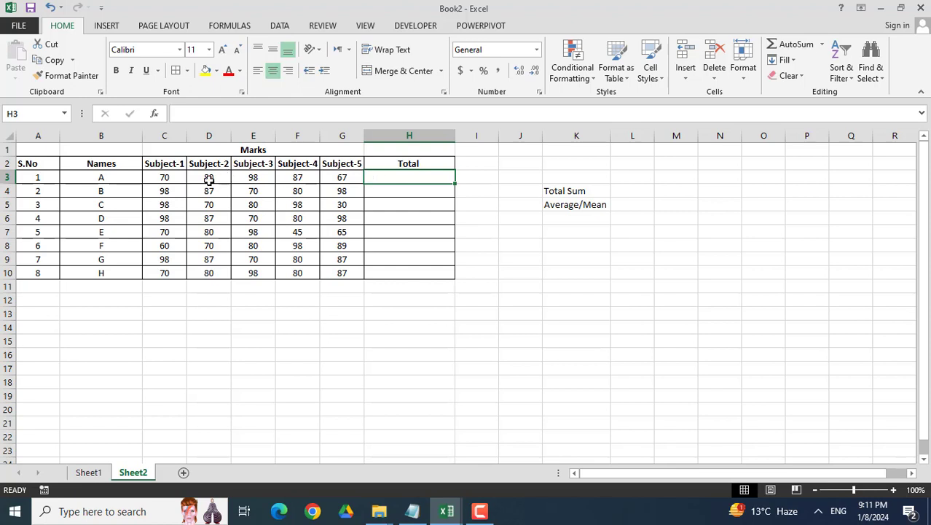
{"action": "left_click", "coordinate": [168, 180]}
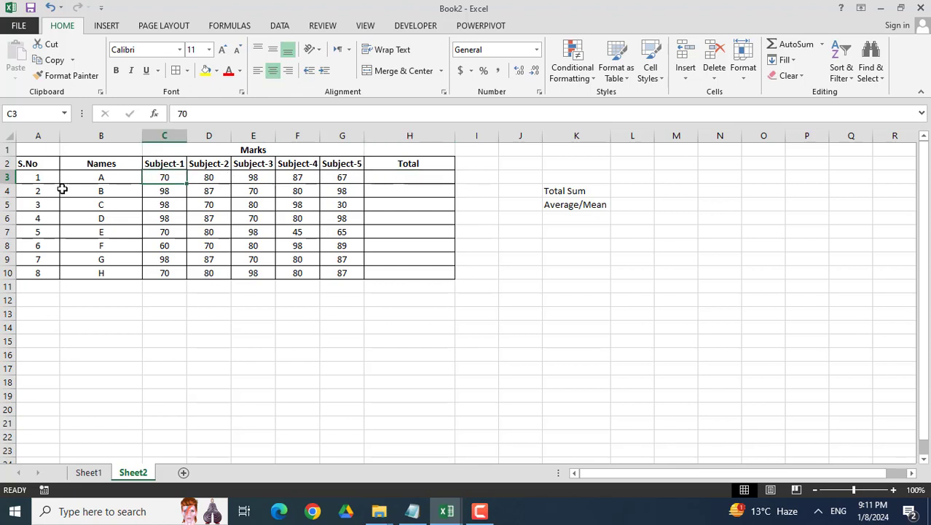
{"action": "left_click", "coordinate": [398, 177]}
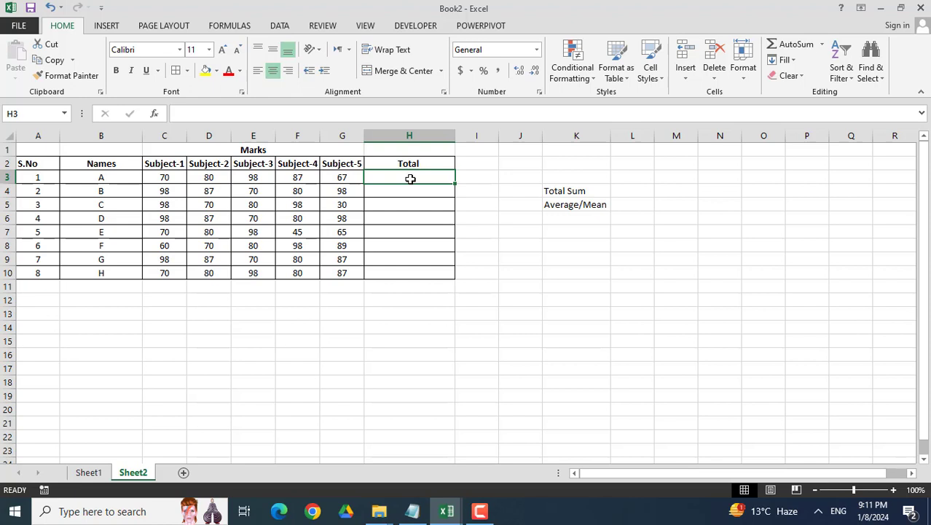
{"action": "type", "text": "="}
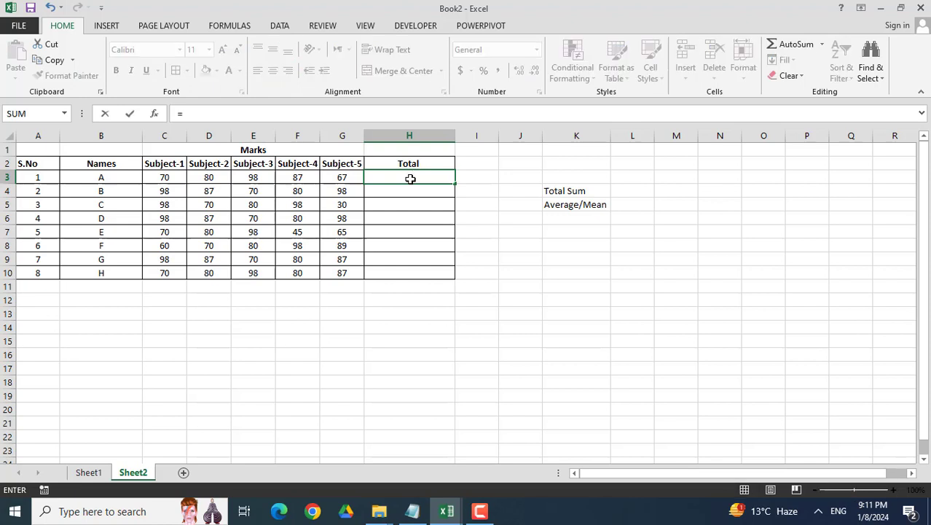
{"action": "type", "text": "sum"}
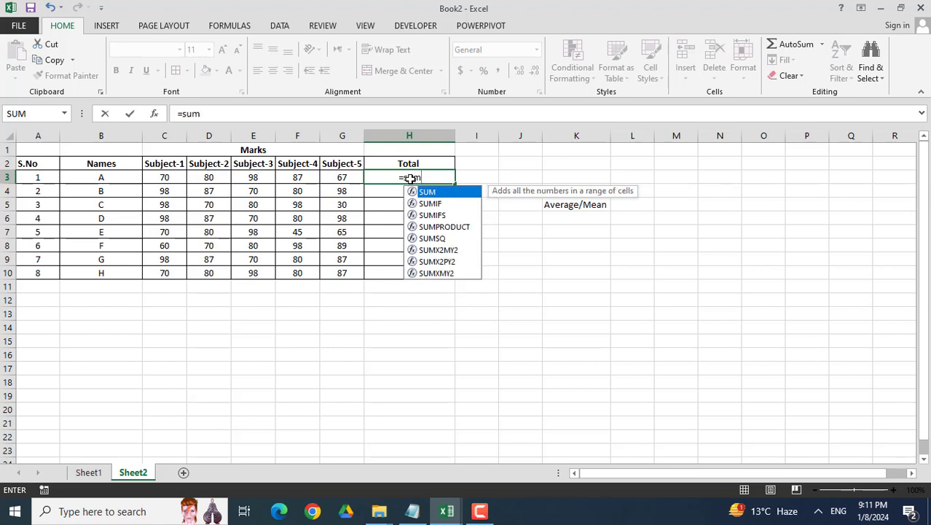
{"action": "type", "text": "("}
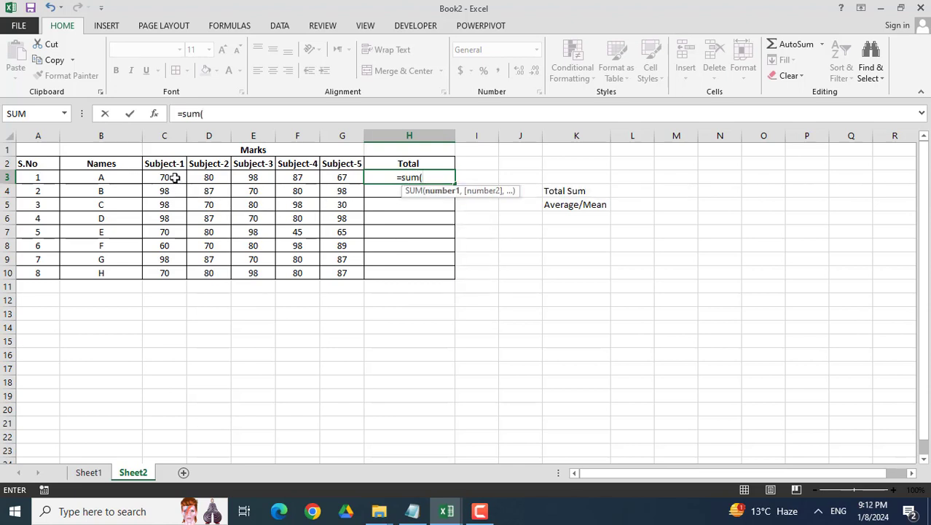
{"action": "left_click_drag", "start_coordinate": [175, 177], "coordinate": [339, 179]}
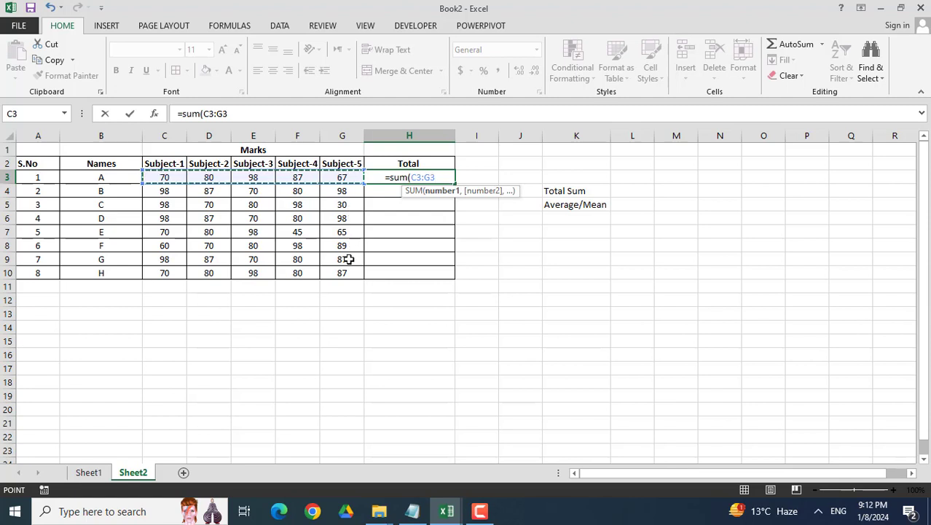
{"action": "type", "text": ")"}
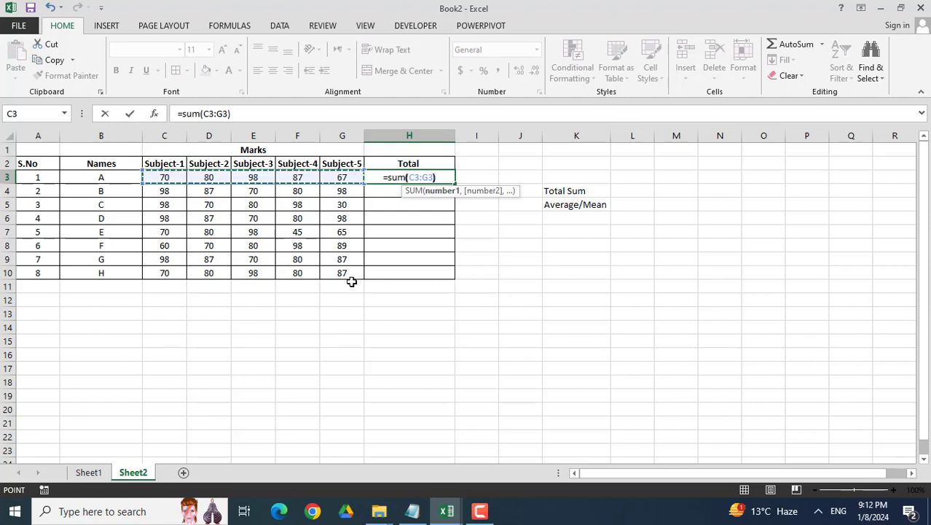
{"action": "key", "text": "Return"}
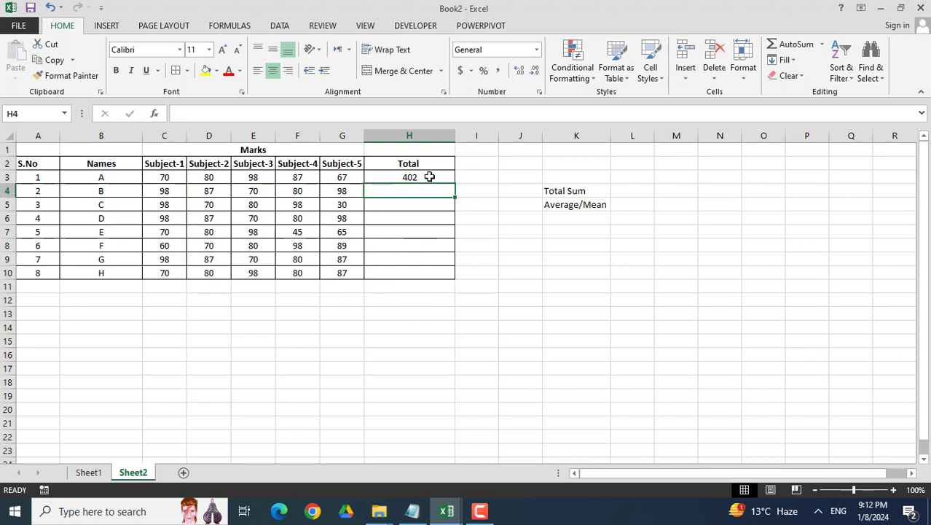
{"action": "left_click", "coordinate": [430, 176]}
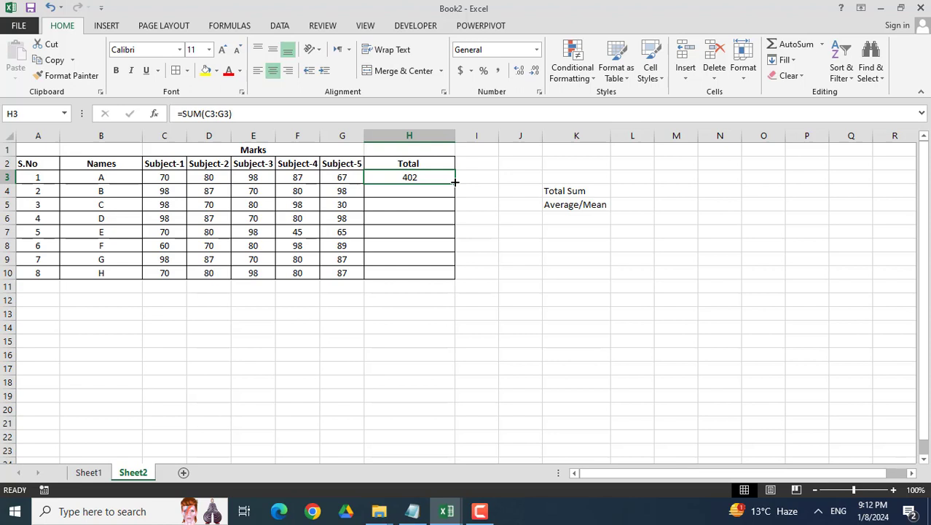
Copy H3's SUM formula down to H10, giving totals 433, 376, 433, 358, 397, 422, 415
{"action": "left_click_drag", "start_coordinate": [455, 182], "coordinate": [455, 277]}
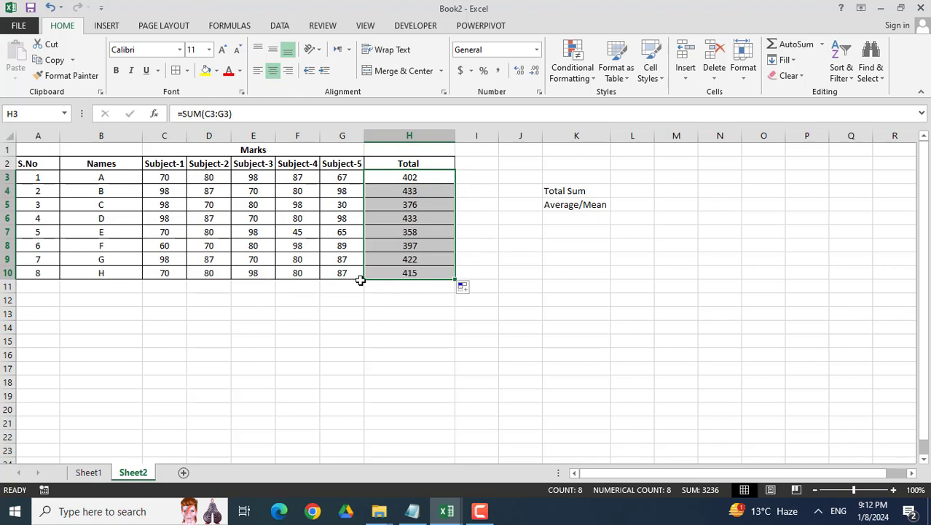
{"action": "left_click", "coordinate": [416, 179]}
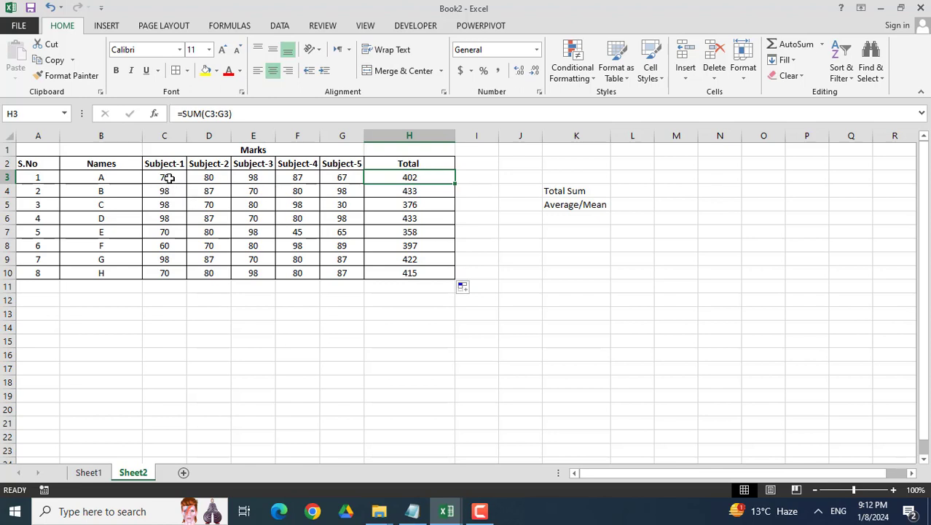
{"action": "left_click_drag", "start_coordinate": [166, 177], "coordinate": [285, 185]}
{"action": "left_click", "coordinate": [341, 178]}
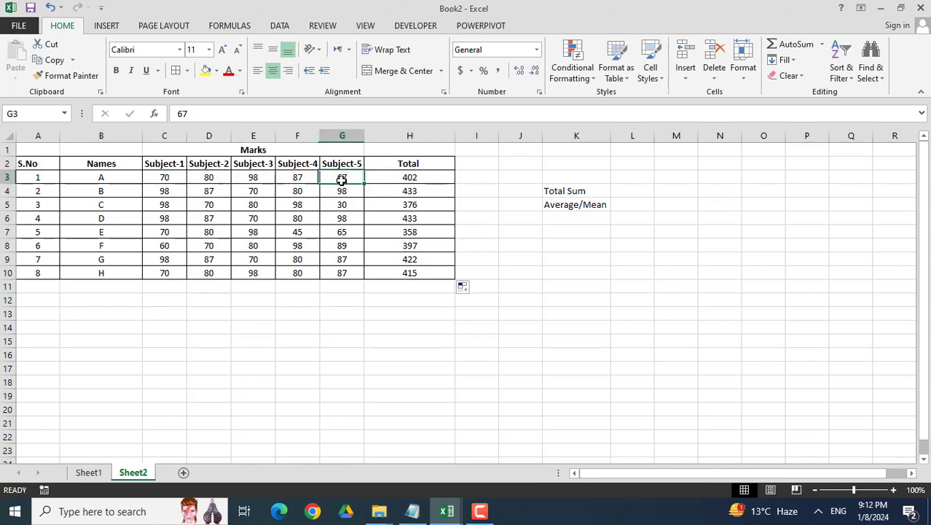
Enter =SUM(G3:G10) in G12 to total the Subject-5 marks as 621
{"action": "left_click", "coordinate": [352, 302]}
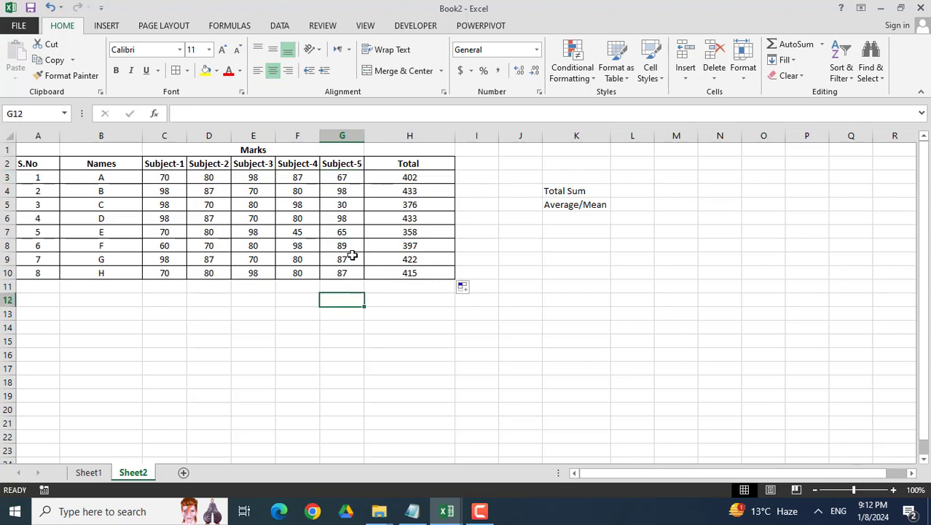
{"action": "left_click_drag", "start_coordinate": [346, 174], "coordinate": [344, 276]}
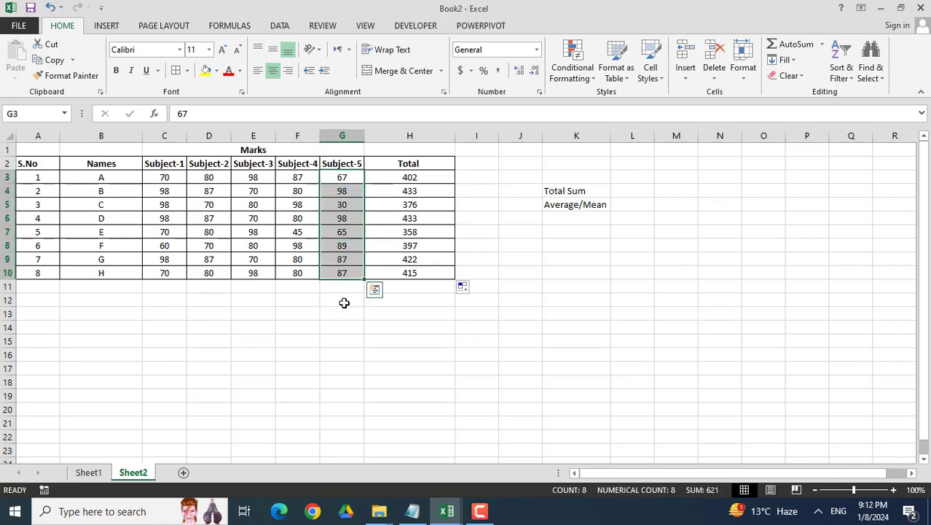
{"action": "left_click", "coordinate": [342, 302]}
{"action": "type", "text": "="}
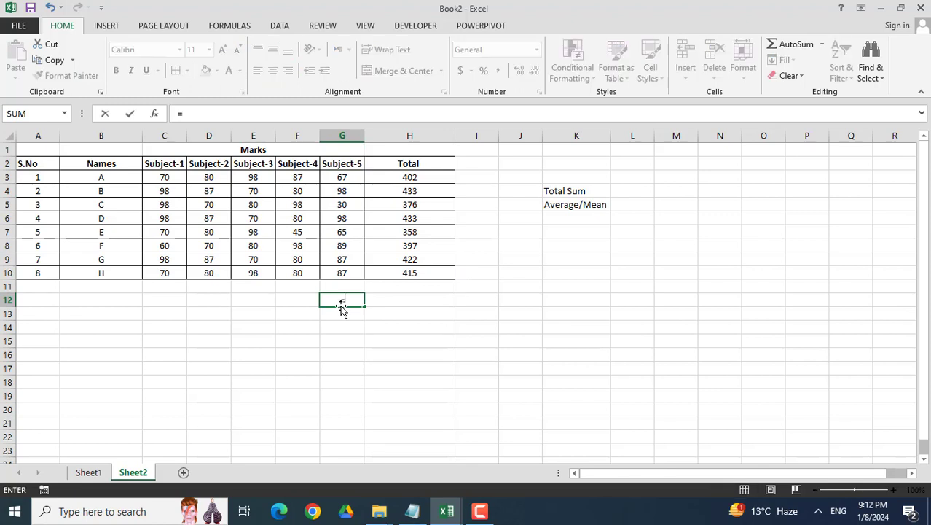
{"action": "type", "text": "sum("}
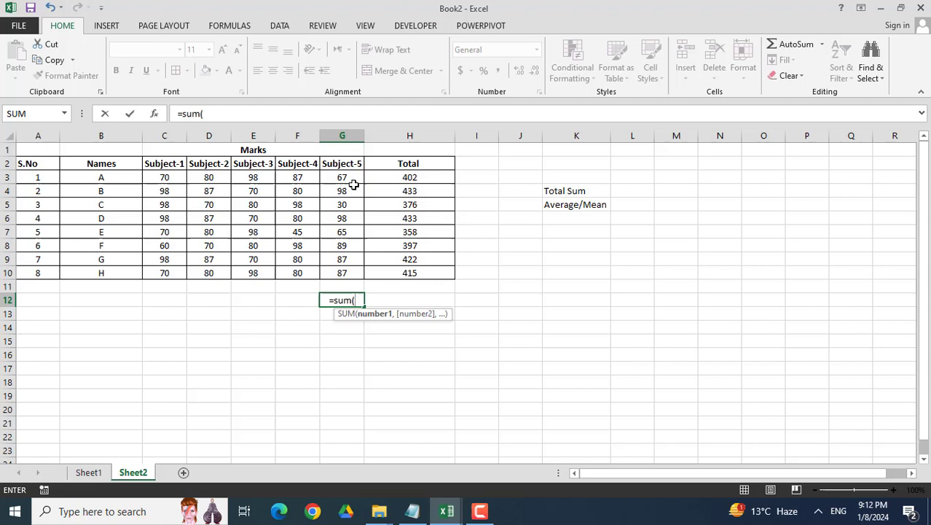
{"action": "left_click_drag", "start_coordinate": [357, 181], "coordinate": [358, 274]}
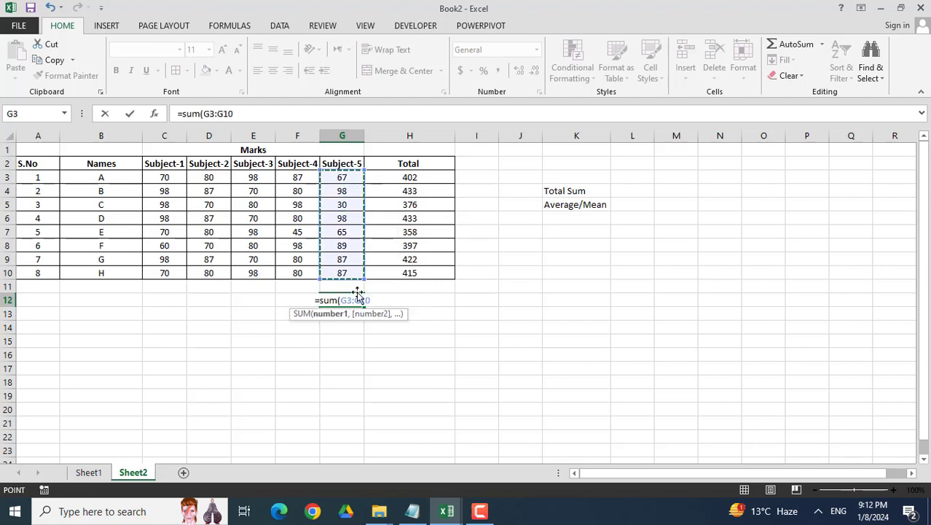
{"action": "key", "text": "Return"}
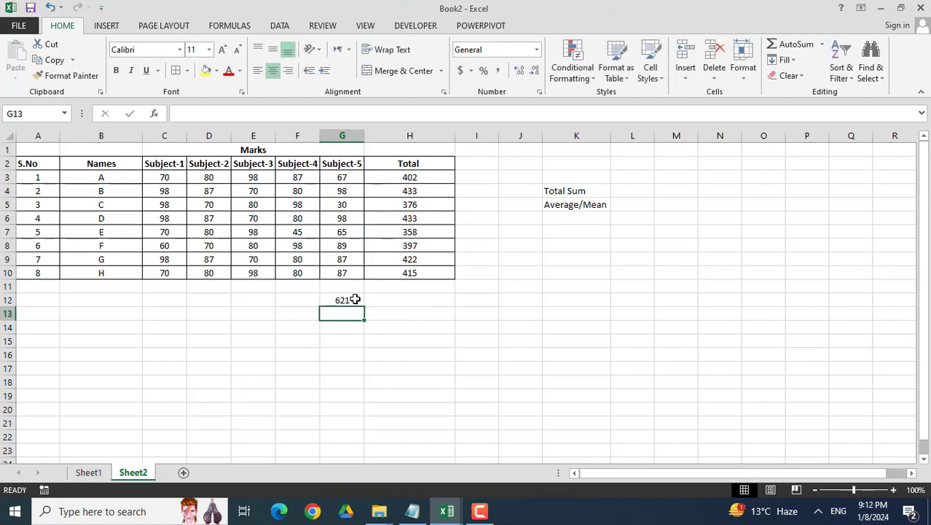
{"action": "left_click", "coordinate": [355, 299]}
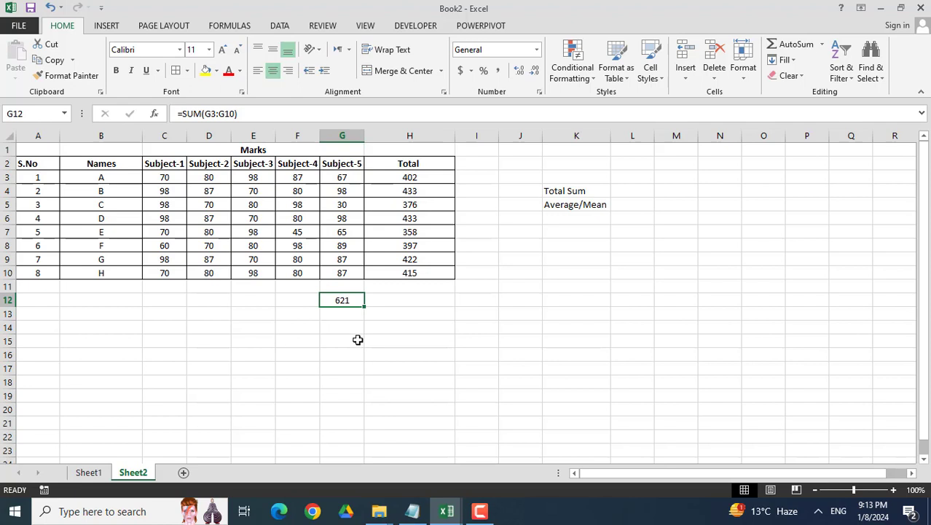
Delete the G12 sum and inspect the =SUM(C3:G3) formula behind H3 without changing it
{"action": "key", "text": "Delete"}
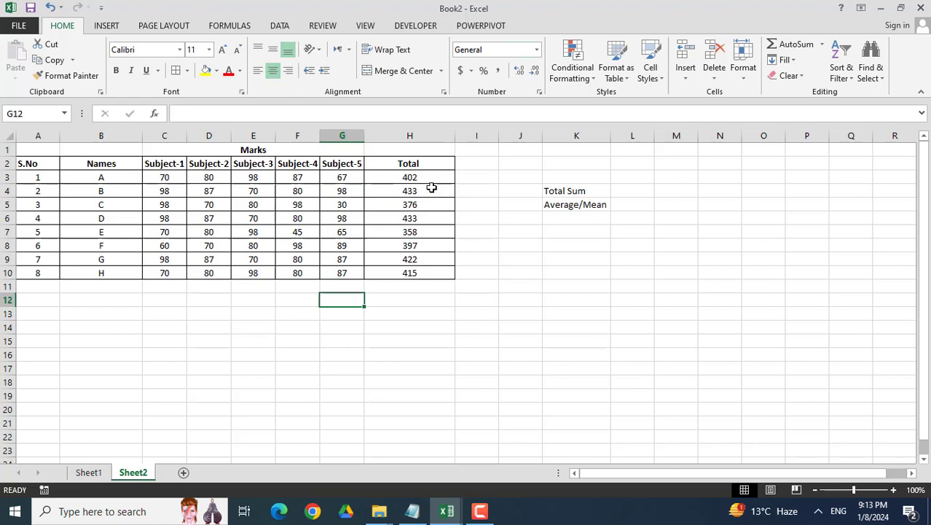
{"action": "left_click_drag", "start_coordinate": [425, 180], "coordinate": [427, 271]}
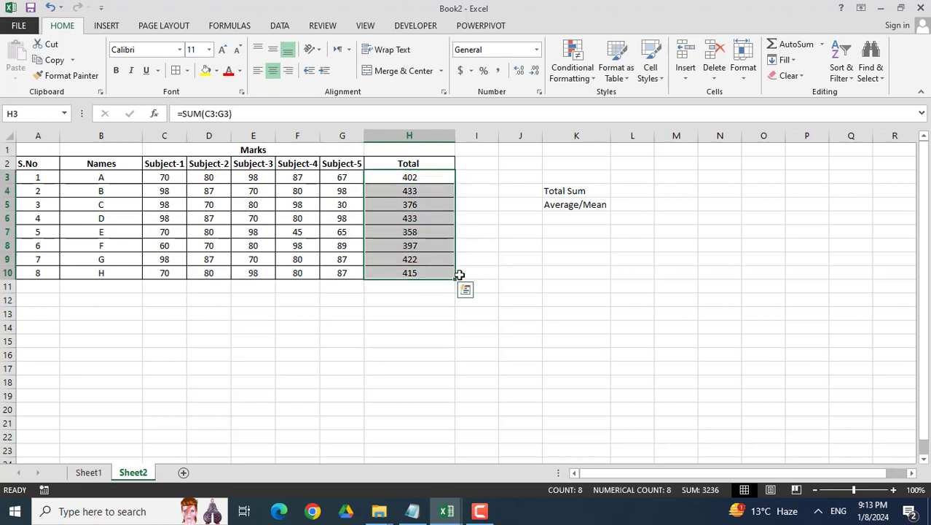
{"action": "double_click", "coordinate": [430, 176]}
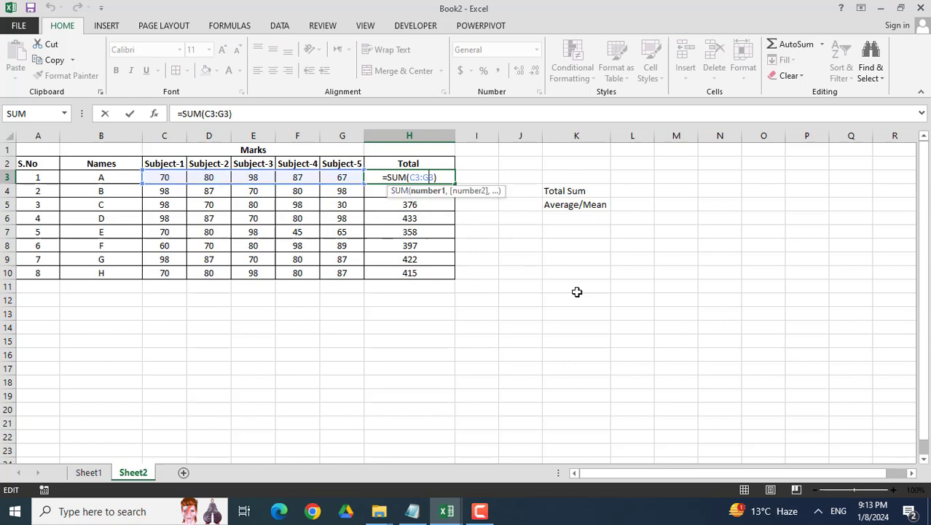
{"action": "key", "text": "Escape"}
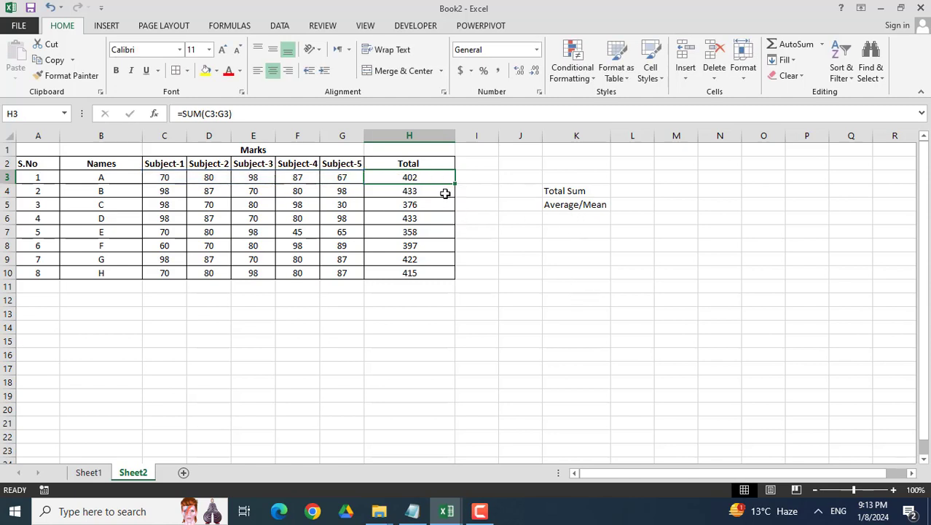
Check the status-bar sums of student A's and B's marks against their Totals
{"action": "left_click_drag", "start_coordinate": [167, 178], "coordinate": [332, 174]}
{"action": "left_click_drag", "start_coordinate": [173, 192], "coordinate": [343, 189]}
{"action": "left_click", "coordinate": [480, 177]}
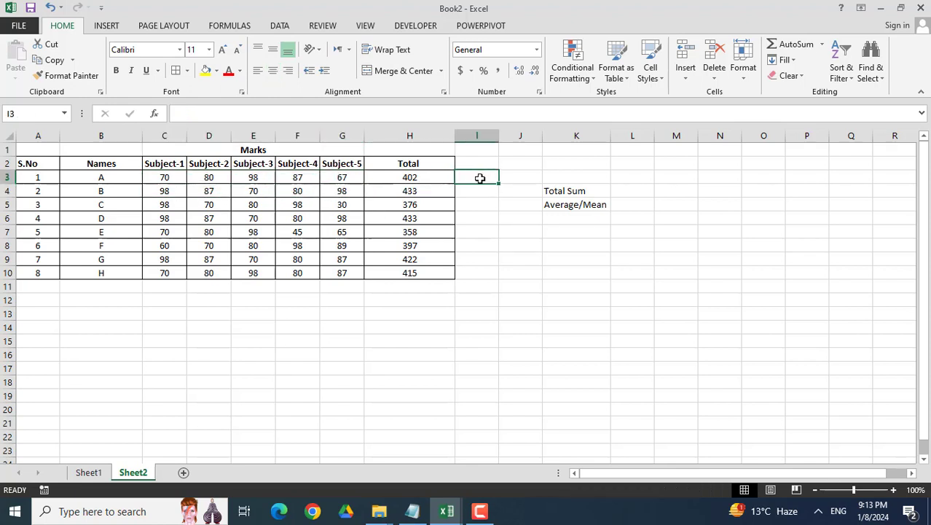
Add the column header 'Mean' in I2
{"action": "left_click", "coordinate": [487, 164]}
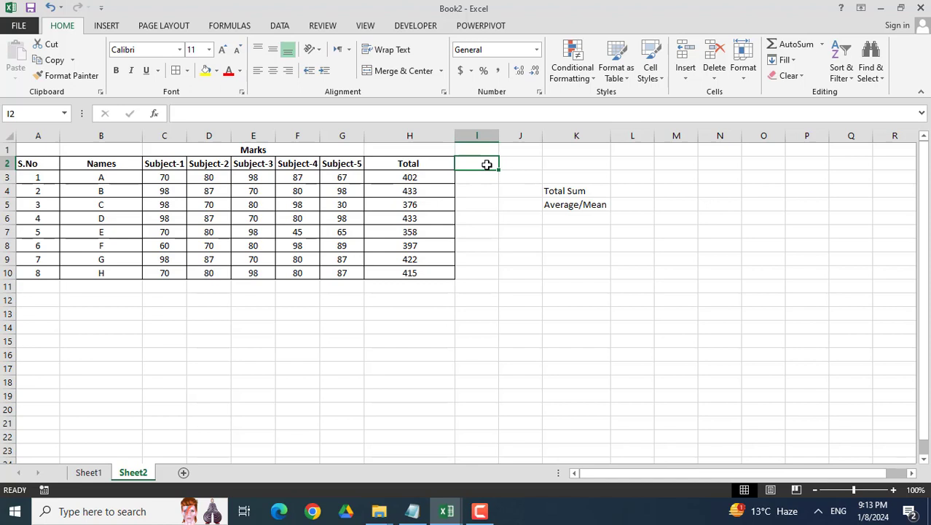
{"action": "type", "text": "Mean"}
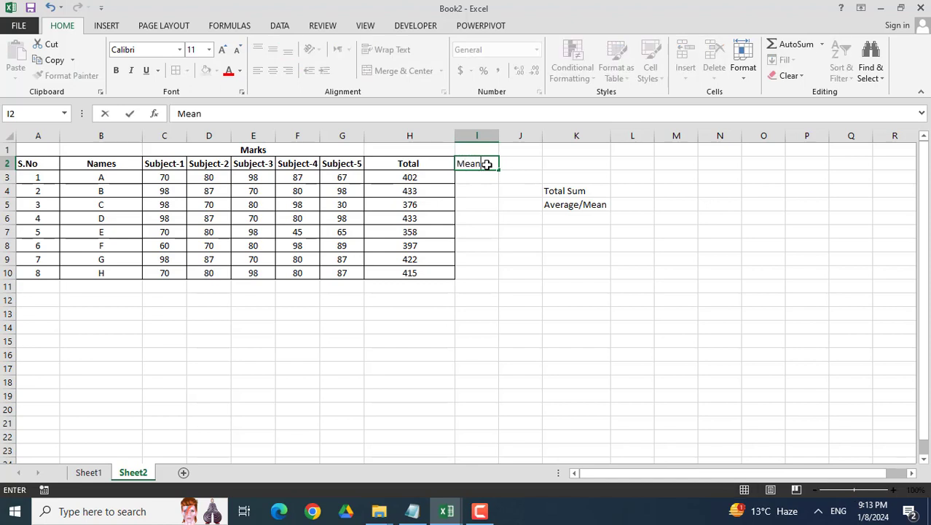
{"action": "key", "text": "Return"}
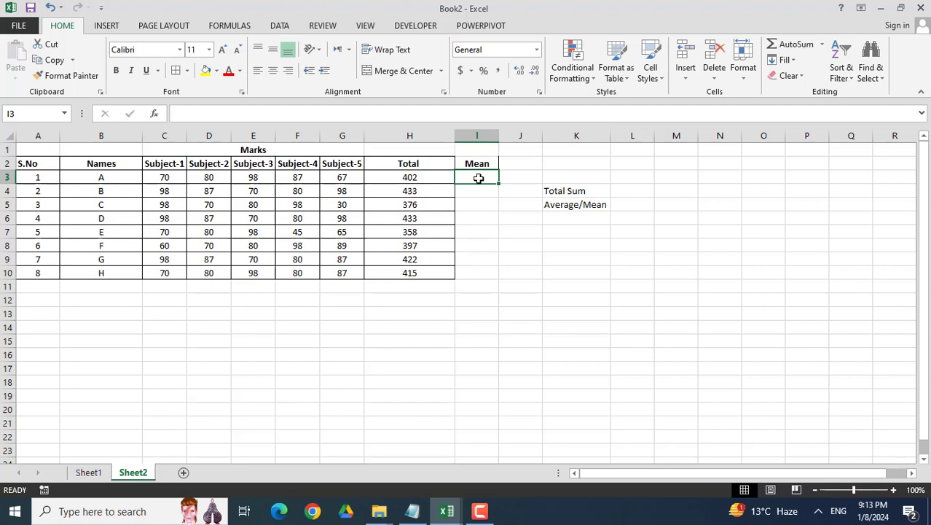
Enter =AVERAGE(C3:G3) in I3, giving student A's mean of 80.4
{"action": "type", "text": "="}
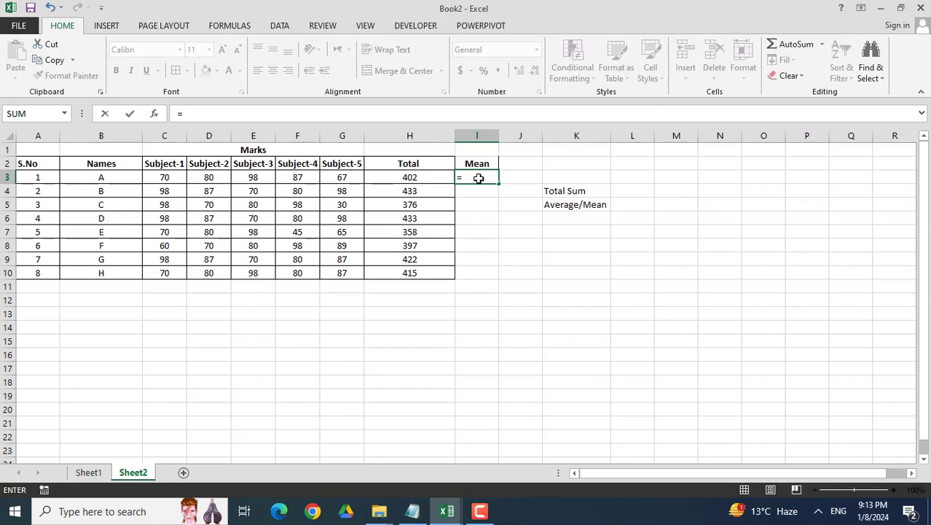
{"action": "type", "text": "aver"}
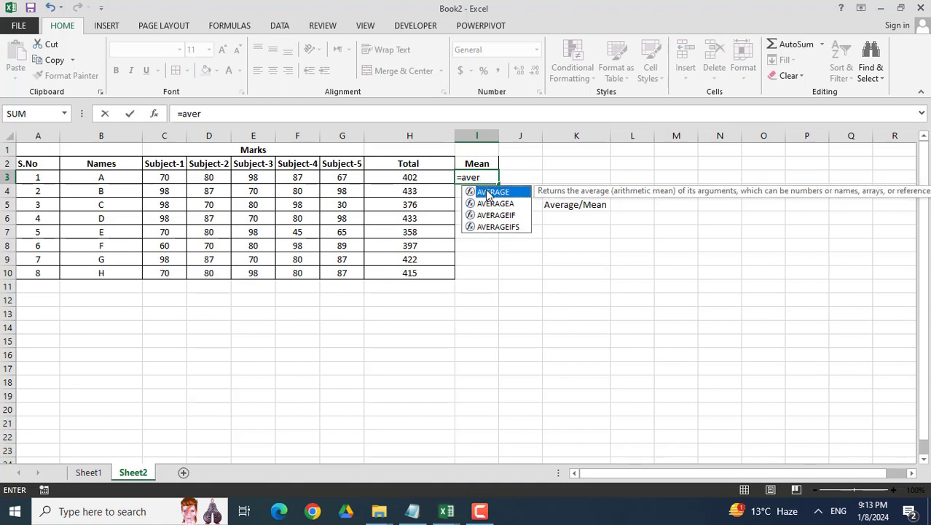
{"action": "double_click", "coordinate": [487, 192]}
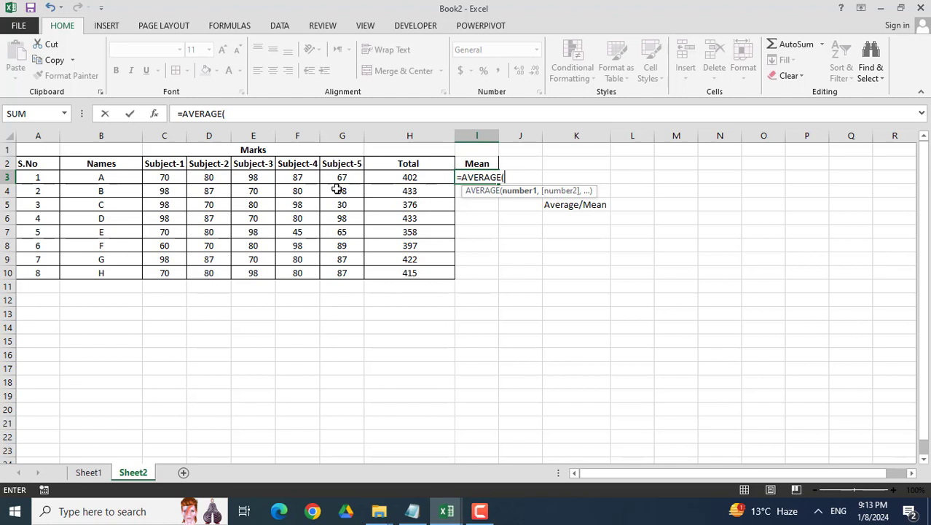
{"action": "left_click_drag", "start_coordinate": [175, 177], "coordinate": [353, 177]}
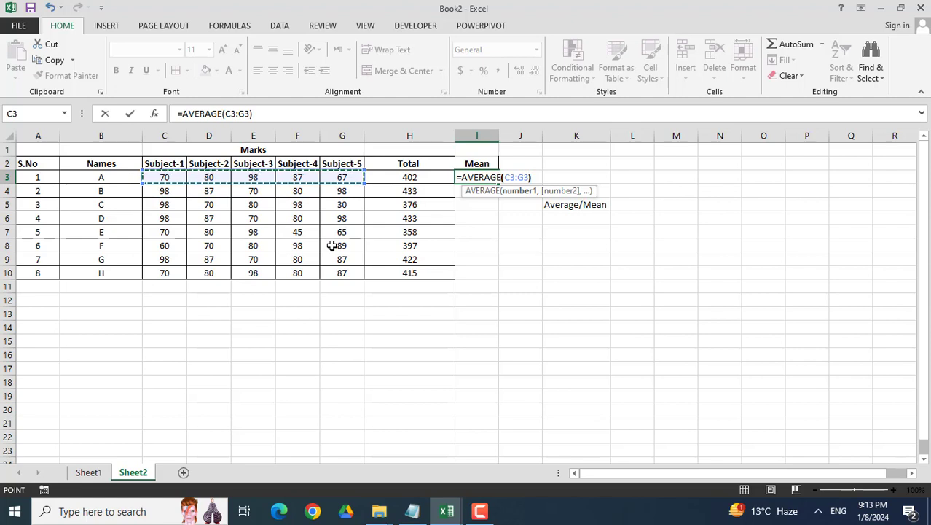
{"action": "key", "text": "Return"}
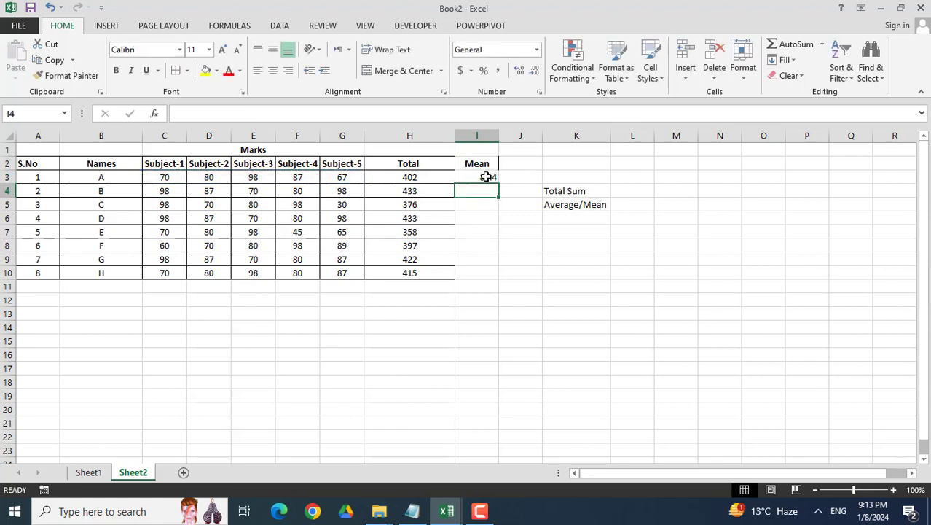
{"action": "left_click", "coordinate": [486, 177]}
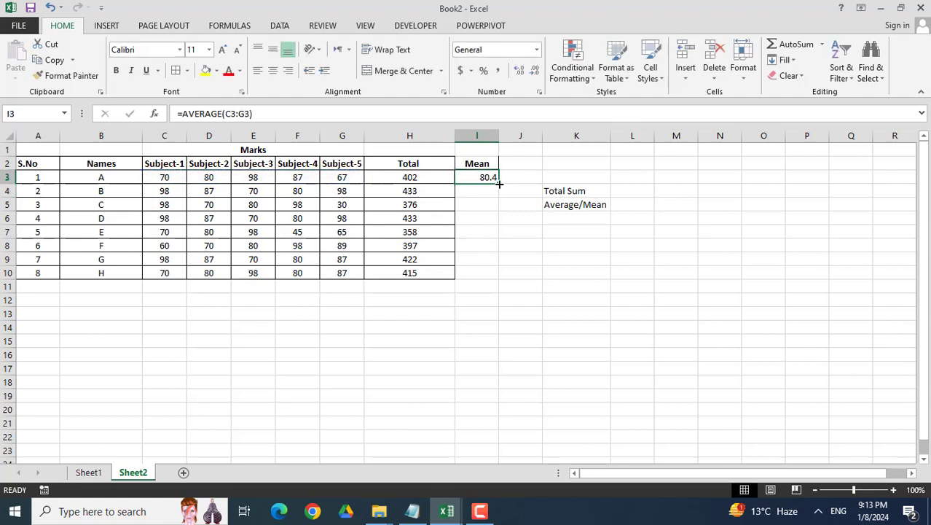
Copy the AVERAGE formula down to I10 and spot-check the means in I3, I5 and I10
{"action": "left_click_drag", "start_coordinate": [499, 184], "coordinate": [493, 283]}
{"action": "left_click", "coordinate": [504, 231]}
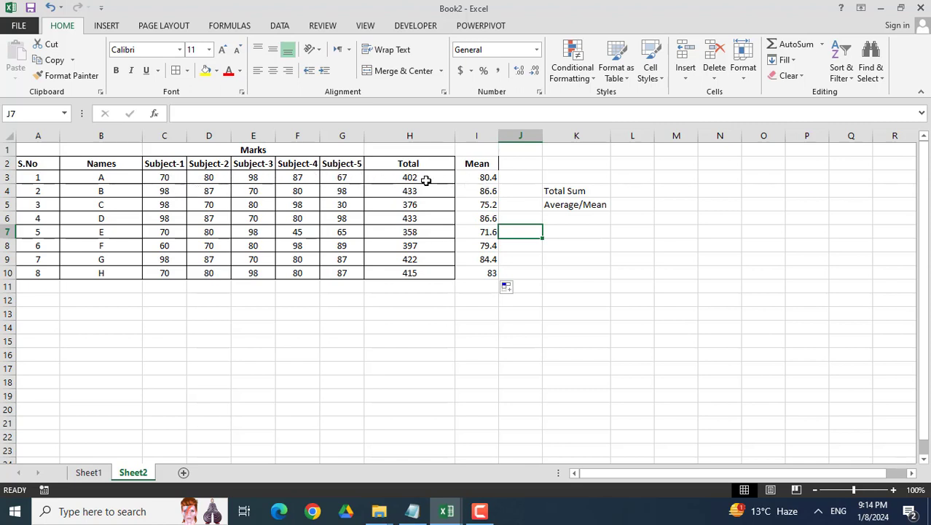
{"action": "left_click", "coordinate": [485, 182]}
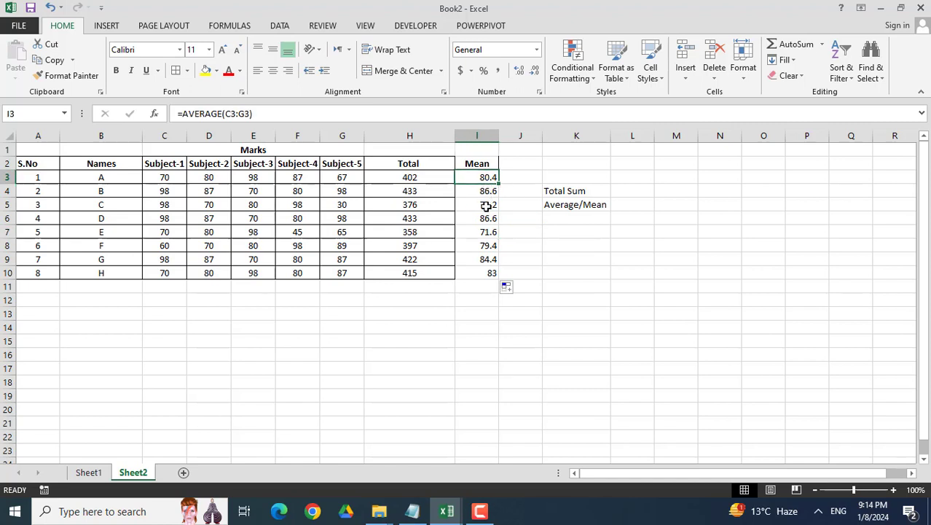
{"action": "left_click", "coordinate": [486, 270]}
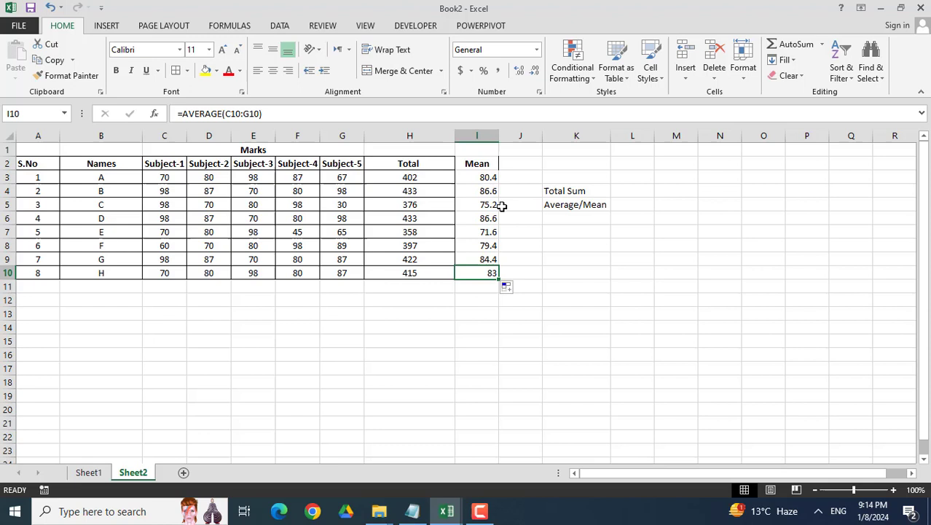
{"action": "left_click", "coordinate": [481, 205]}
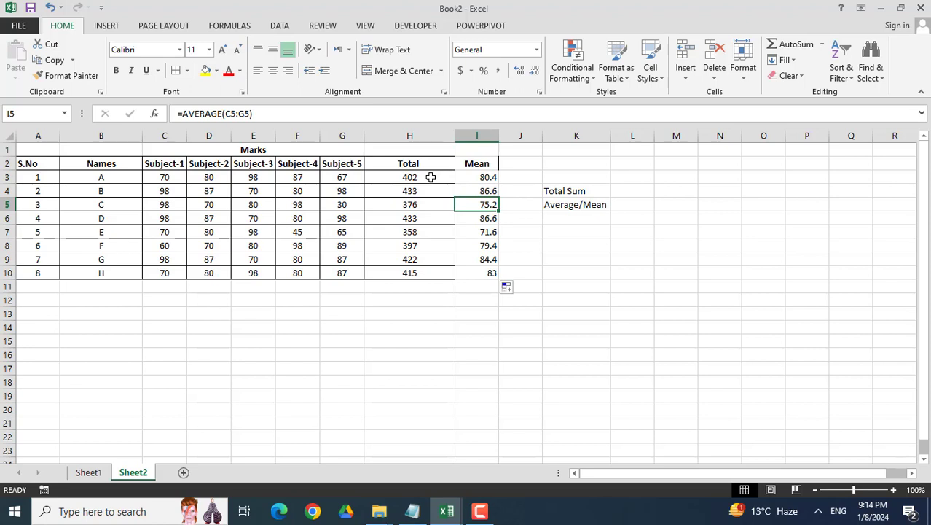
{"action": "left_click_drag", "start_coordinate": [430, 177], "coordinate": [431, 272]}
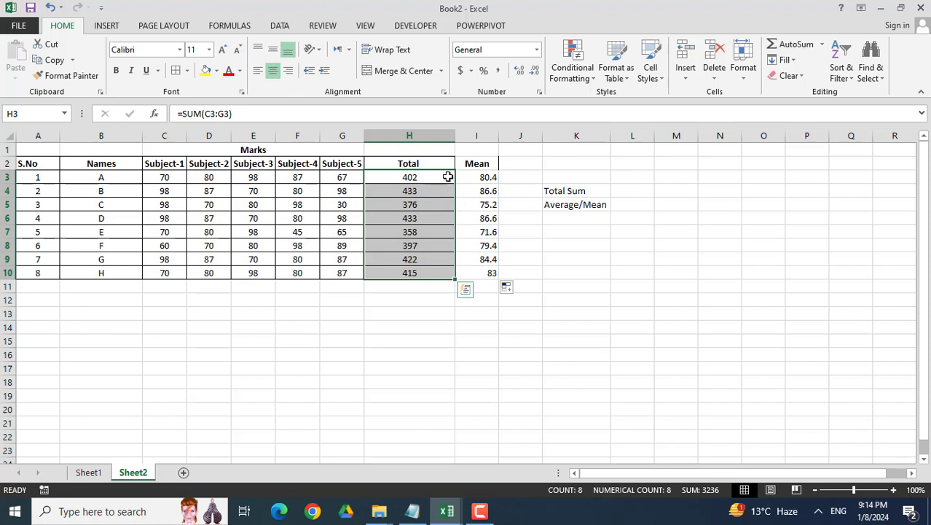
Apply a Greater Than 400 rule to Totals H3:H10 with light red fill and dark red text
{"action": "left_click", "coordinate": [585, 82]}
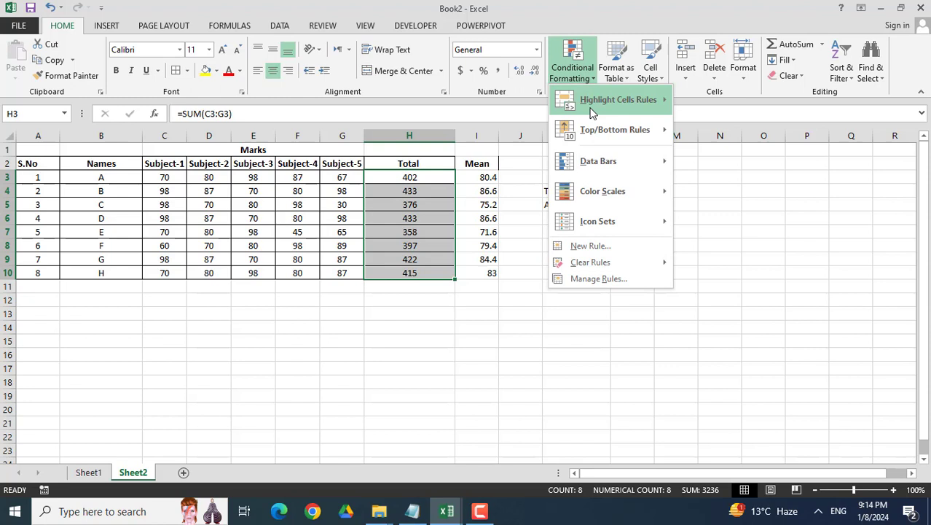
{"action": "mouse_move", "coordinate": [591, 114]}
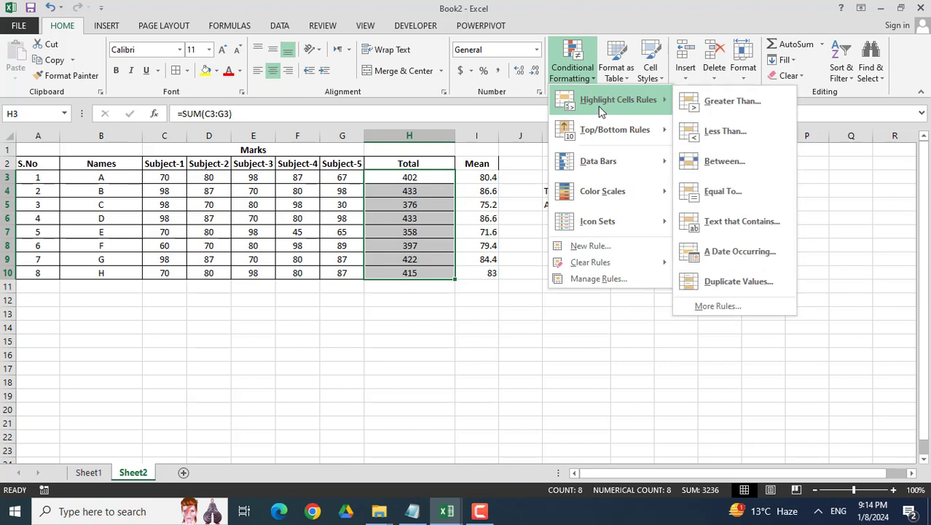
{"action": "left_click", "coordinate": [732, 102]}
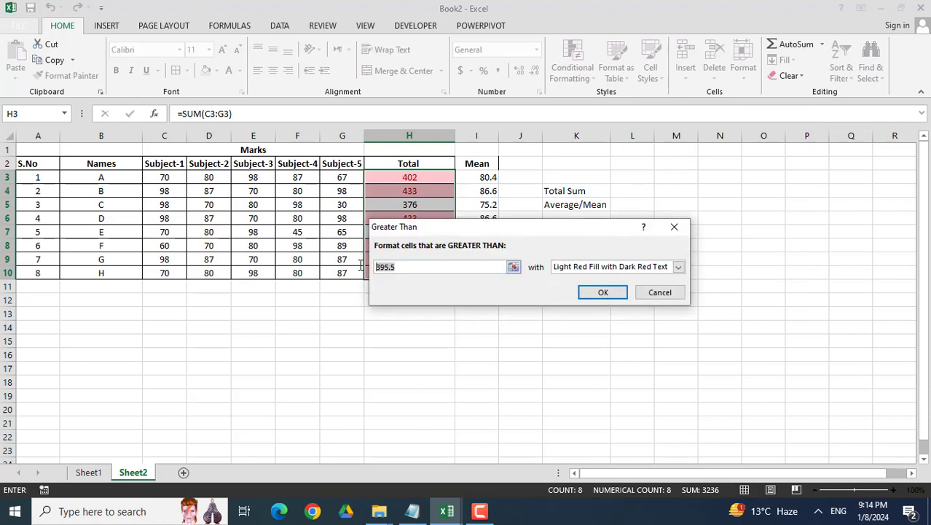
{"action": "type", "text": "400"}
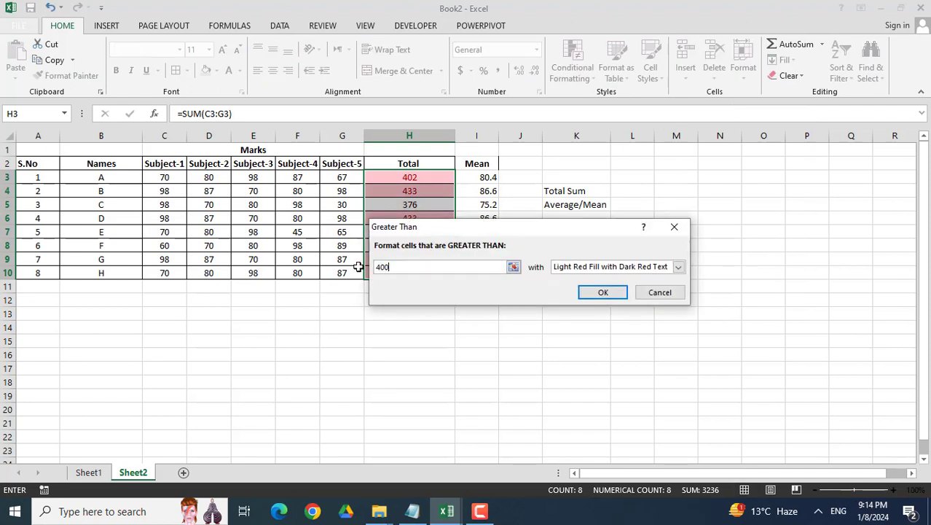
{"action": "left_click", "coordinate": [601, 292]}
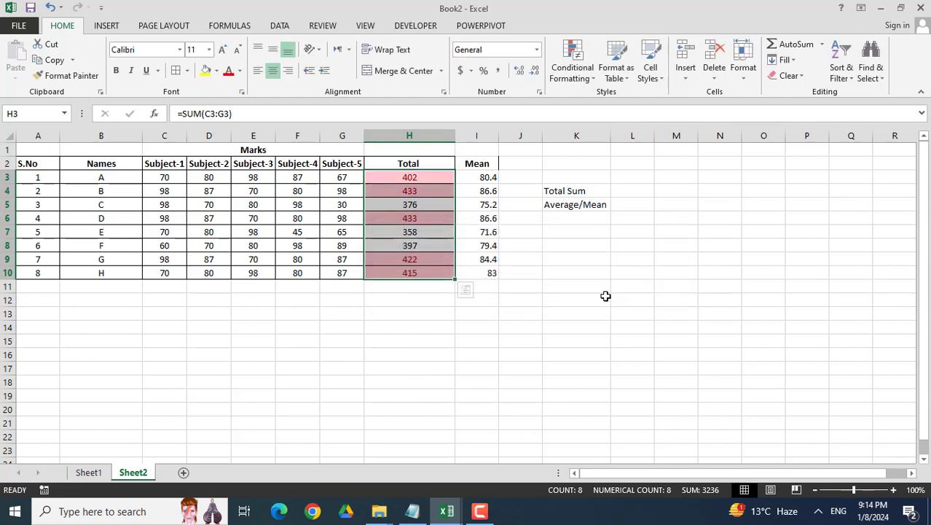
{"action": "left_click", "coordinate": [434, 364]}
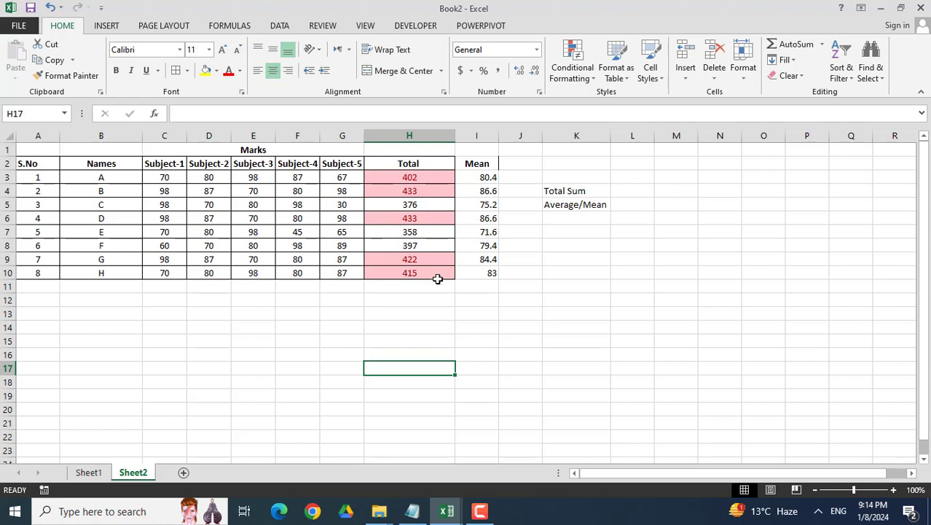
Show the Conditional Formatting Clear Rules choices, reaching Clear Rules from Entire Sheet
{"action": "left_click", "coordinate": [574, 73]}
{"action": "mouse_move", "coordinate": [589, 99]}
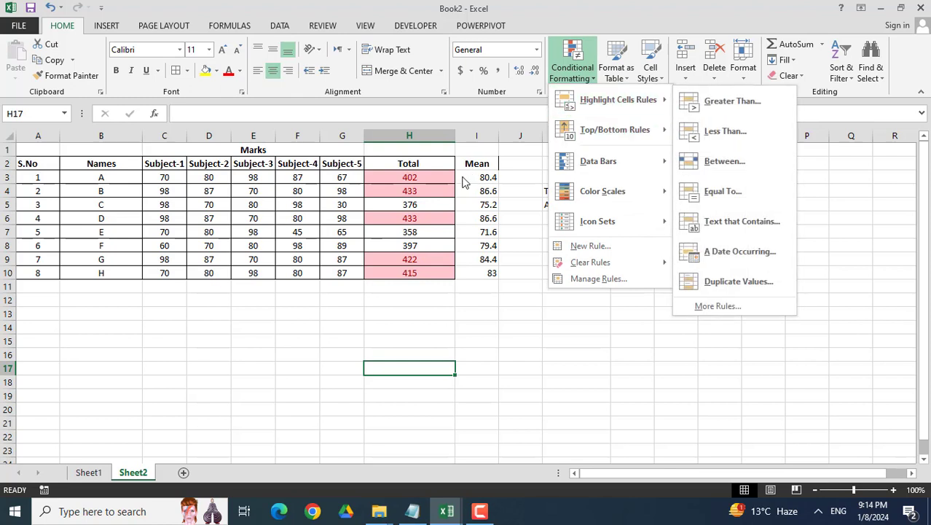
{"action": "left_click", "coordinate": [452, 180]}
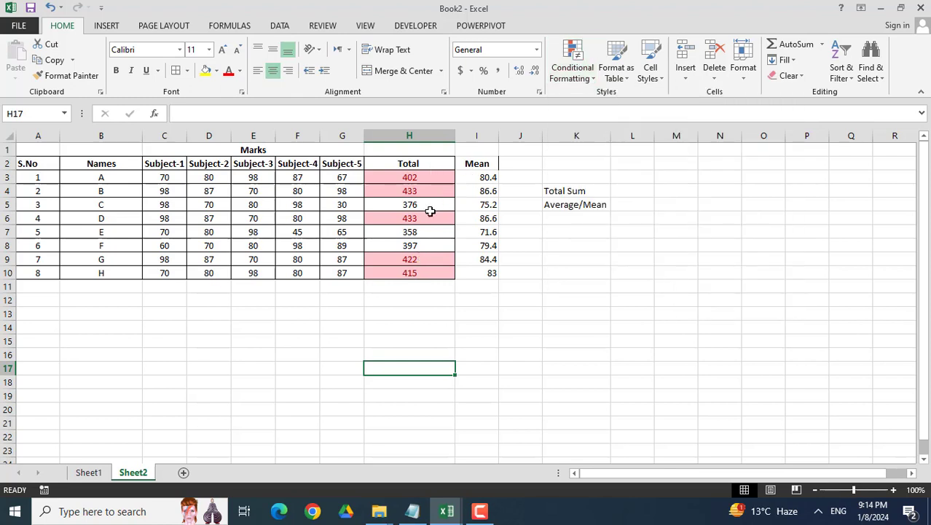
{"action": "left_click", "coordinate": [574, 76]}
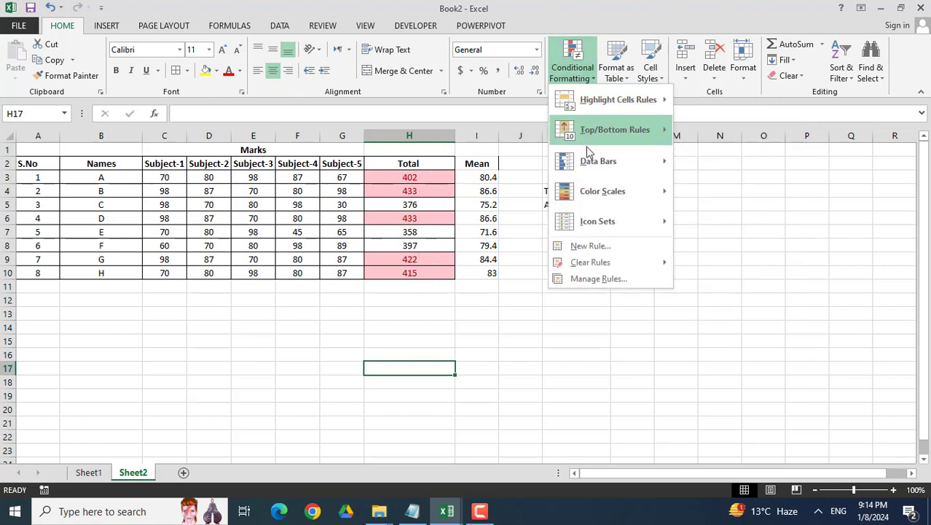
{"action": "mouse_move", "coordinate": [619, 263]}
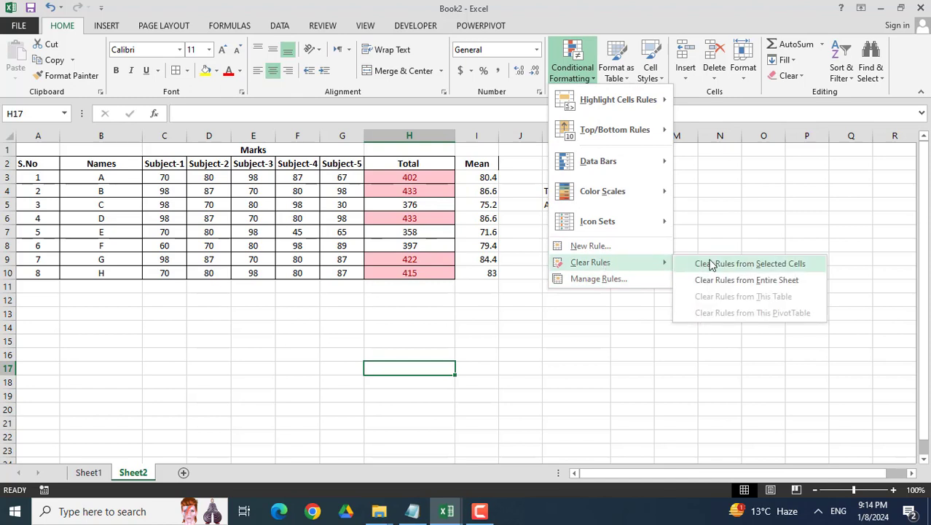